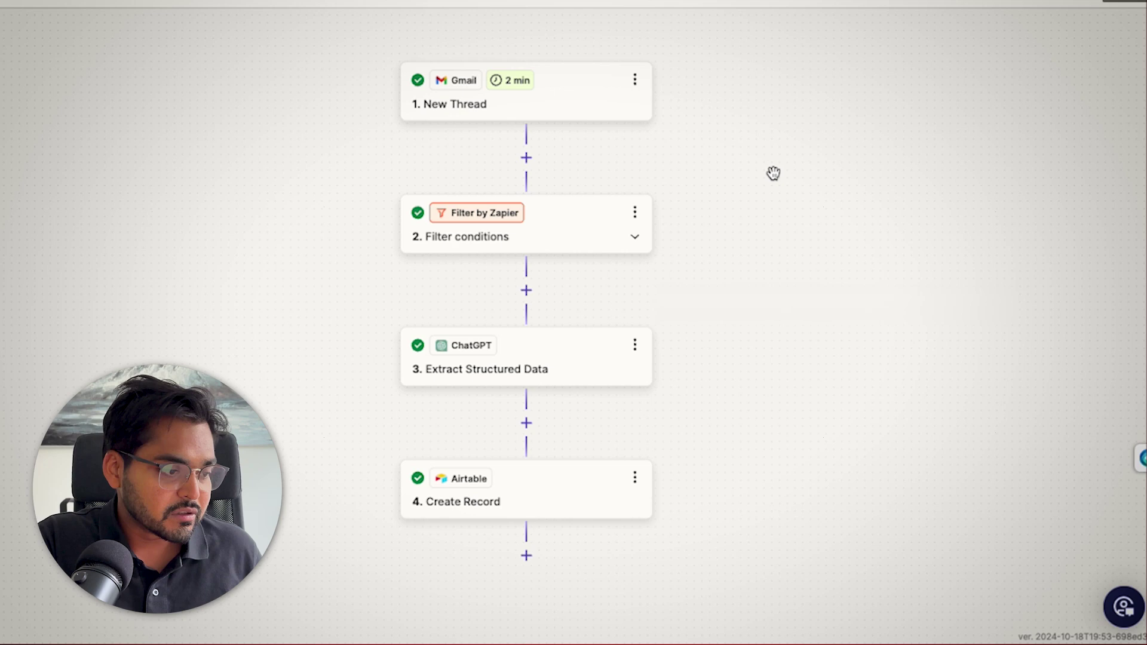
# Pan the Zap canvas to bring the four-step workflow into view
pyautogui.moveTo(773, 173); pyautogui.dragTo(643, 194)
# Verify the Gmail New Thread trigger's Label/Mailbox stays set to INBOX
pyautogui.click(400, 123)
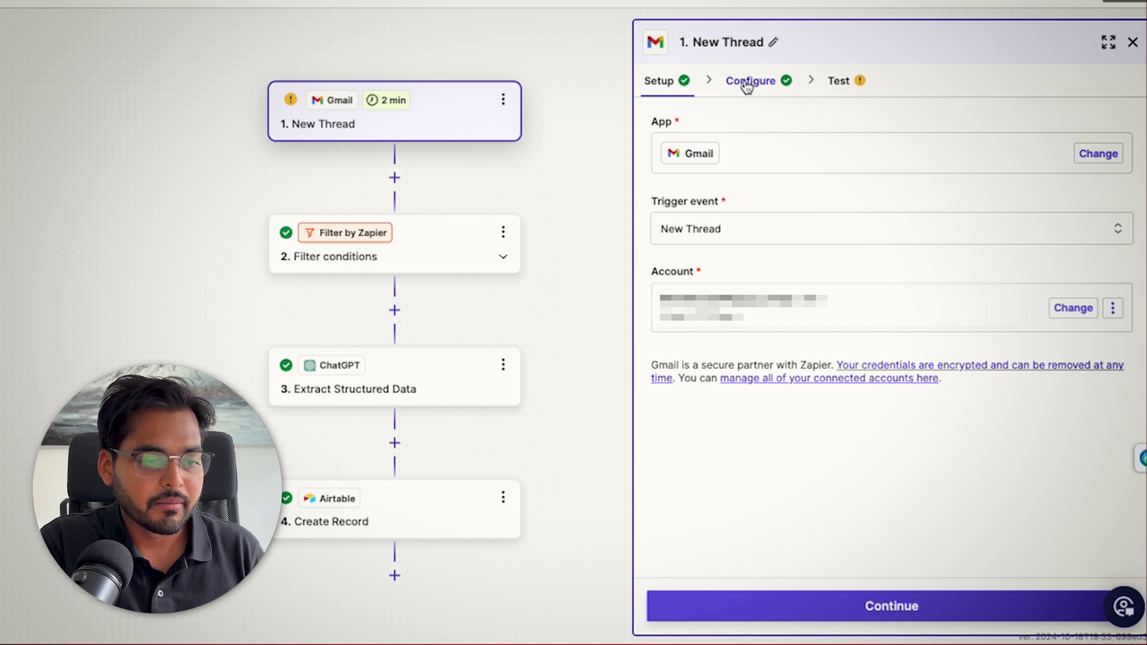
pyautogui.click(747, 83)
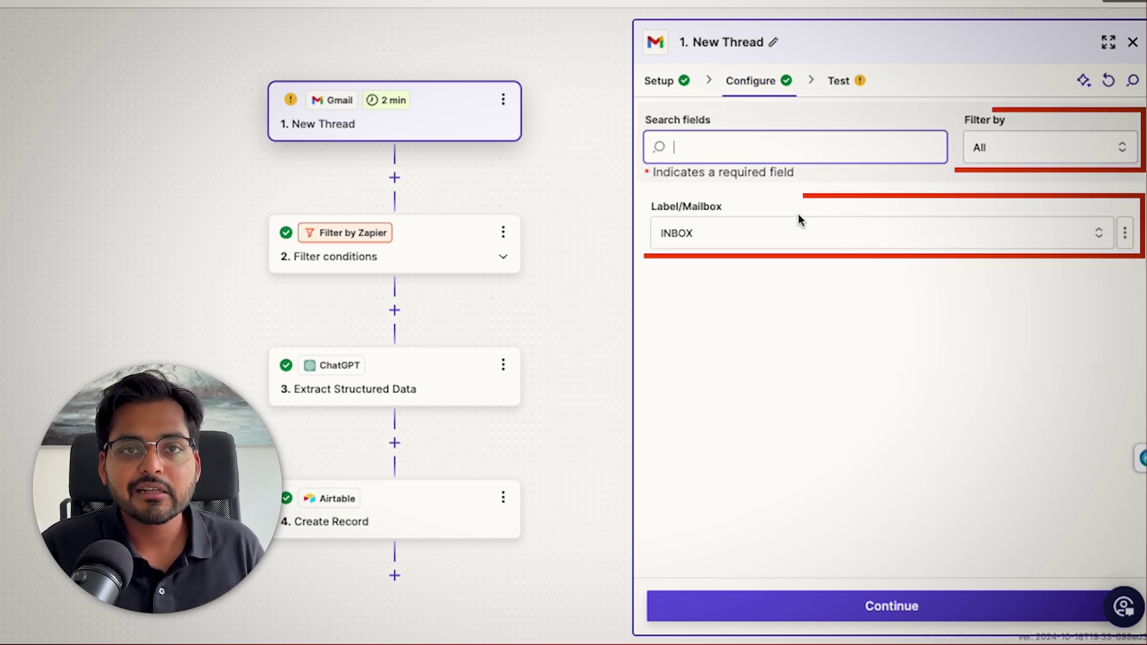
pyautogui.click(789, 233)
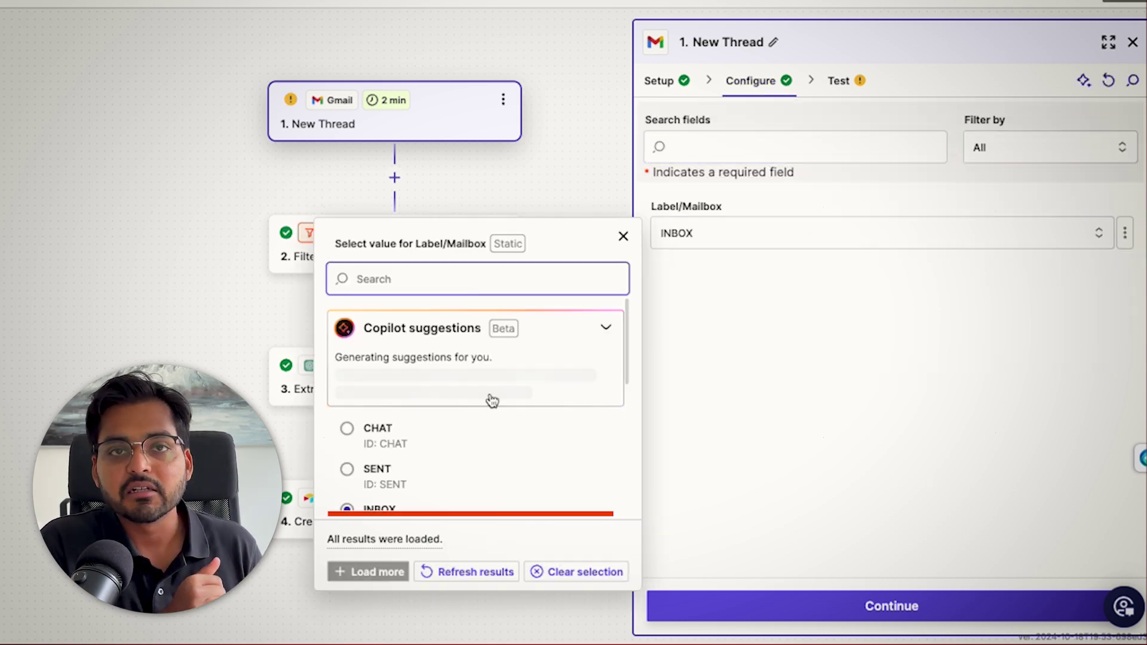
pyautogui.scroll(-10, 493, 406)
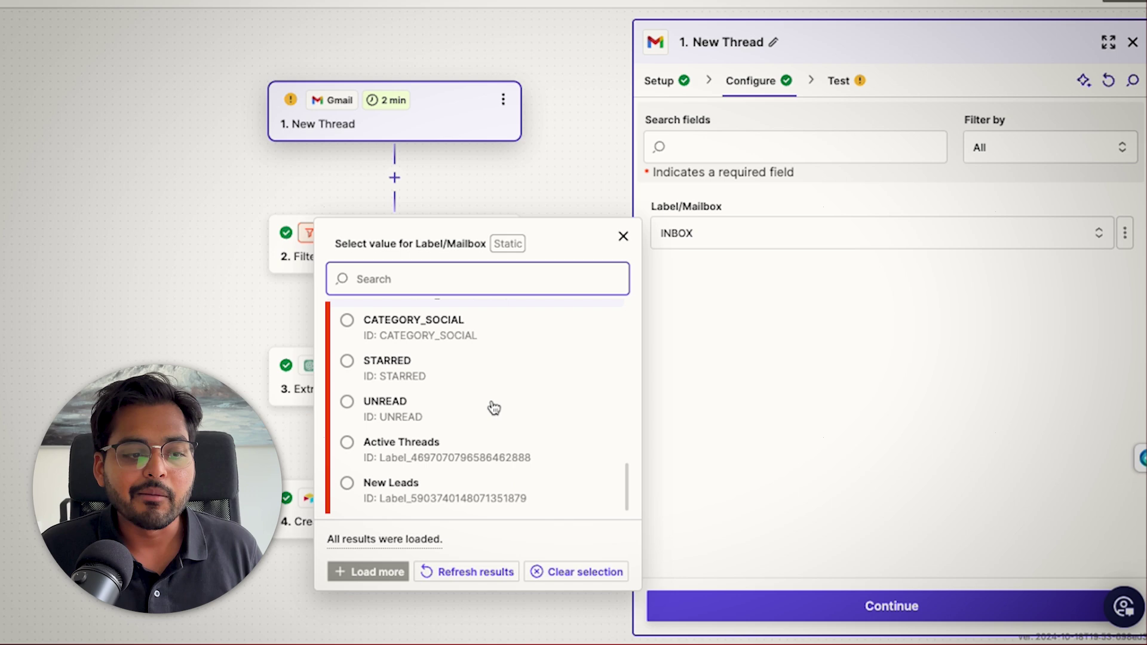
pyautogui.click(778, 414)
pyautogui.click(732, 149)
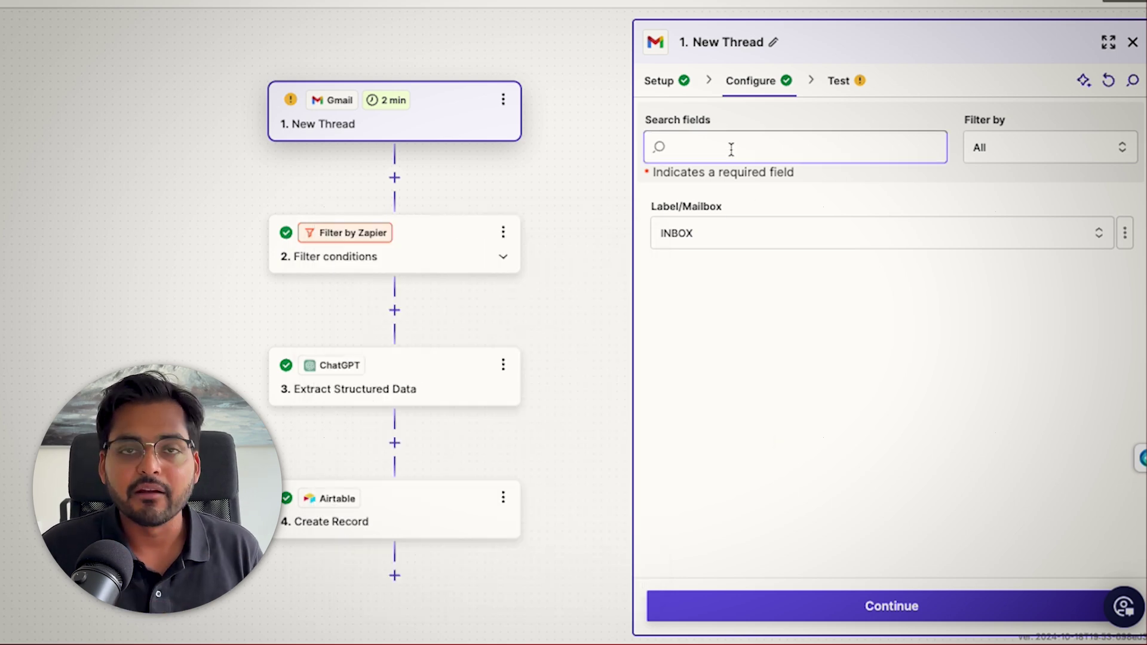
pyautogui.click(673, 88)
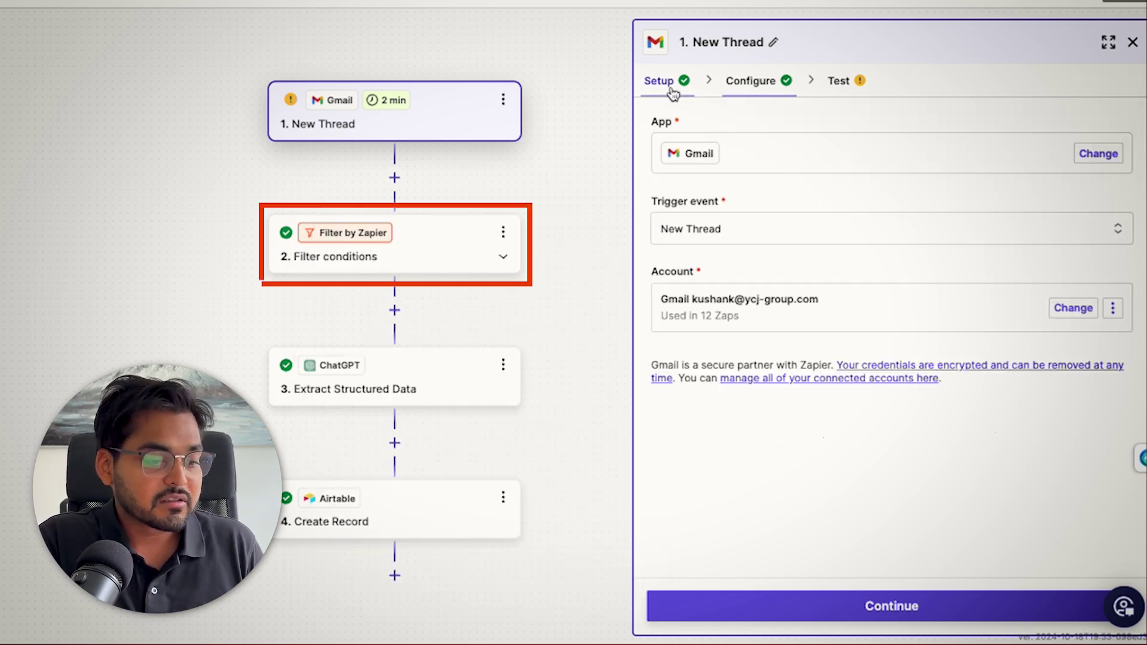
# Review the Filter's OR rules: subject contains collaboration, Partnership, Sponsorship or Paid
pyautogui.click(456, 246)
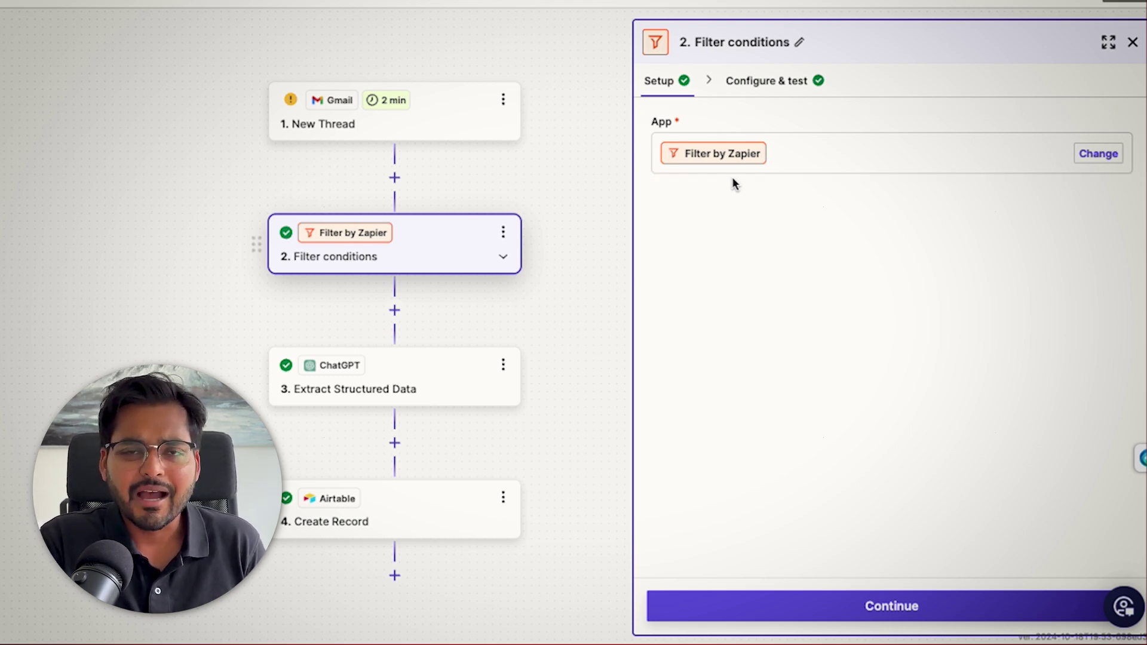
pyautogui.click(786, 83)
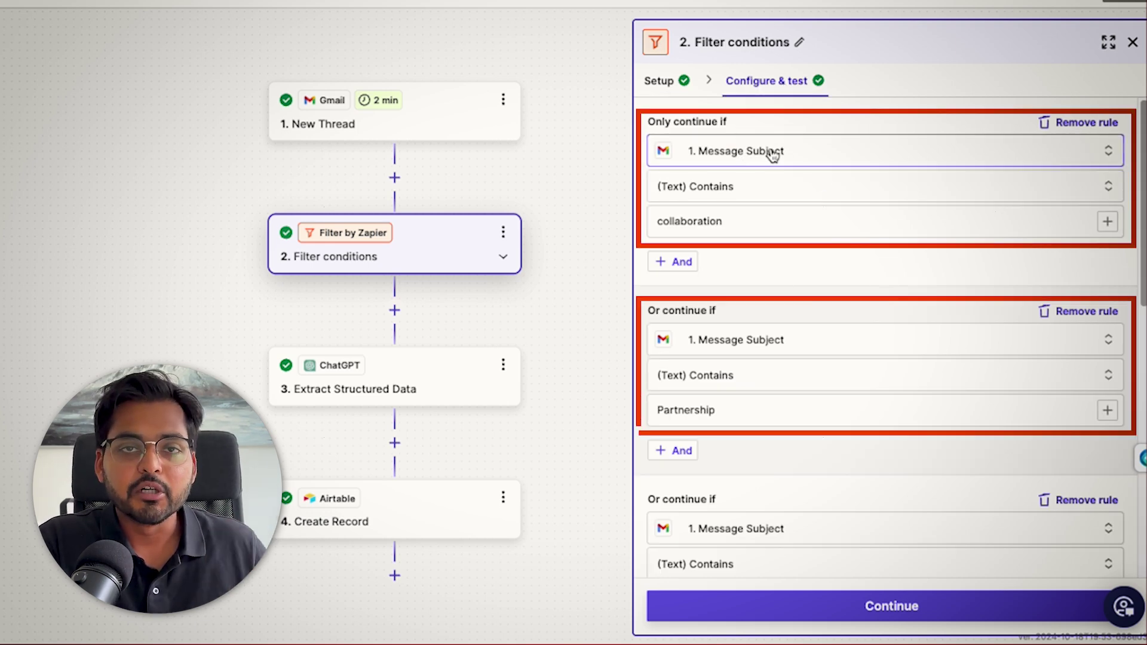
pyautogui.scroll(-4, 783, 371)
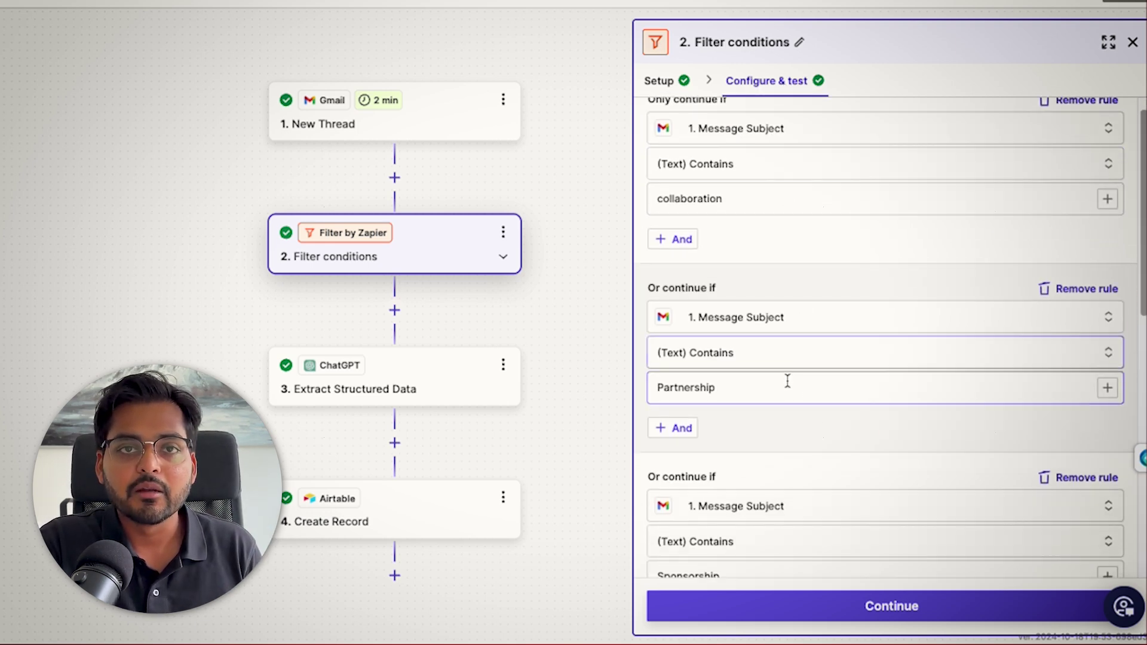
pyautogui.scroll(-10, 780, 384)
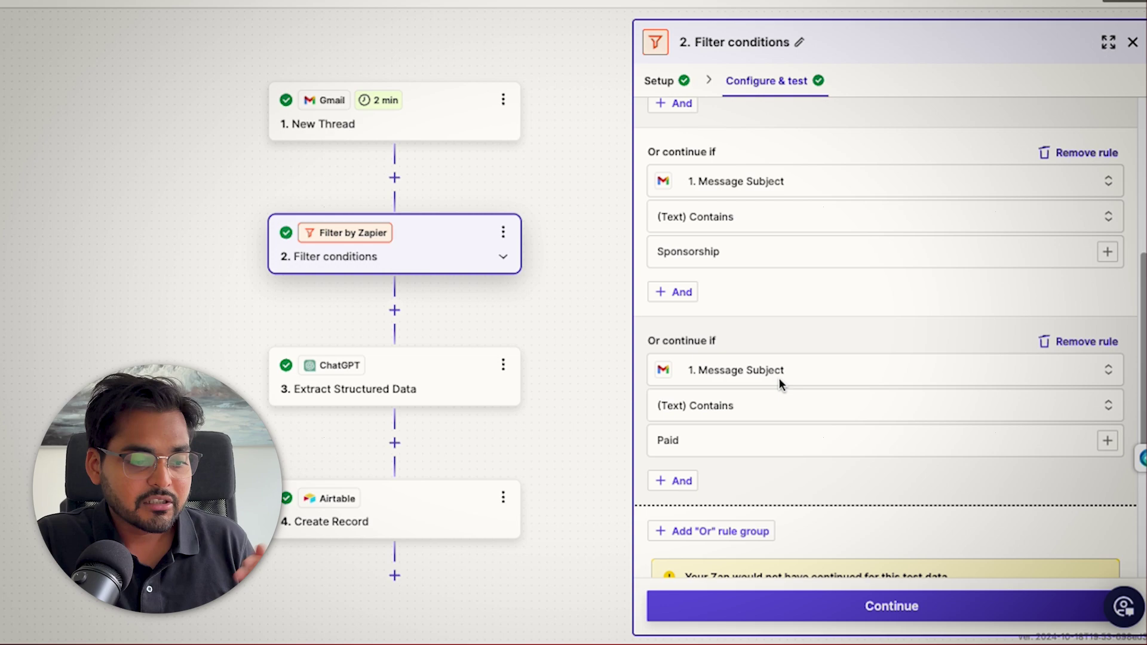
pyautogui.scroll(8, 779, 380)
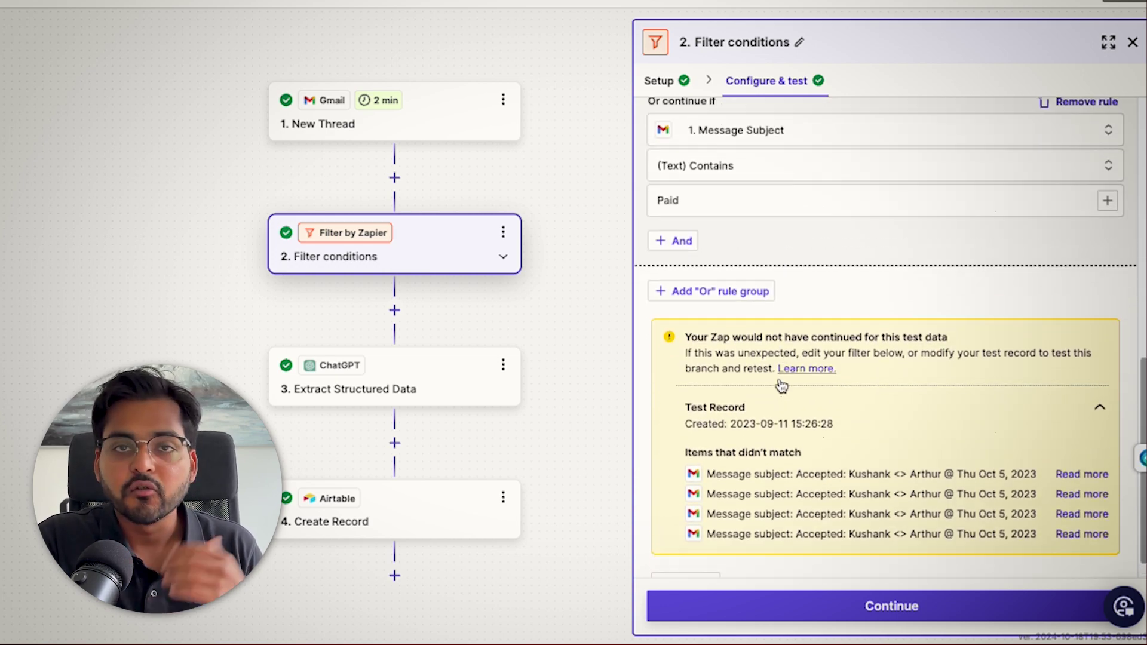
pyautogui.scroll(5, 779, 378)
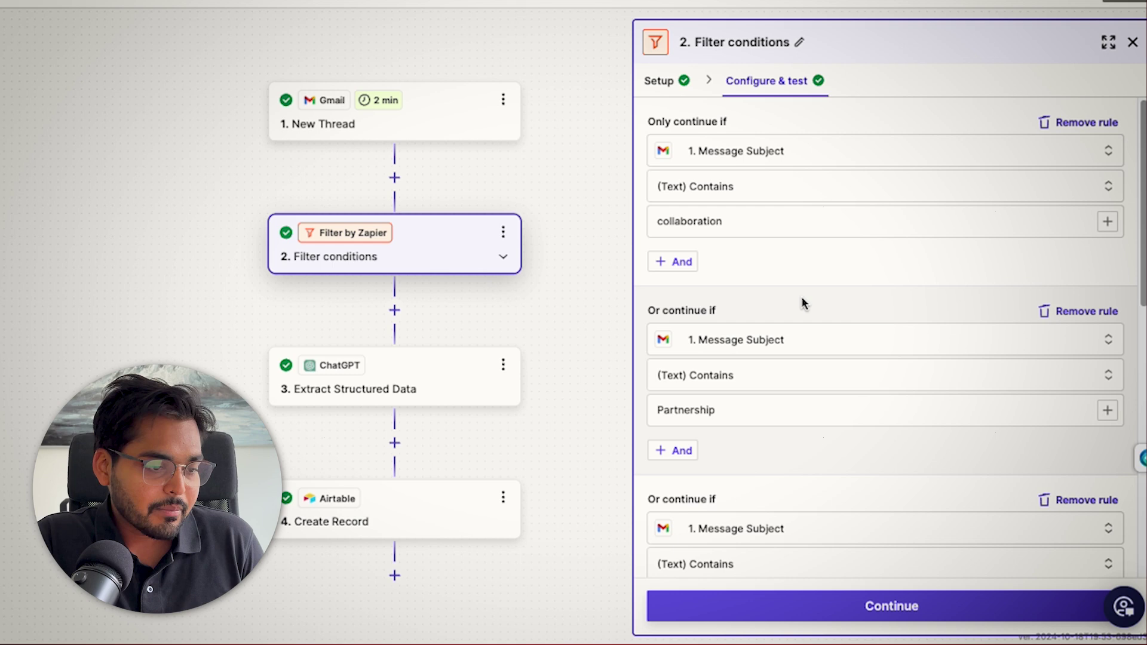
# Keep Extract Structured Data as the ChatGPT step's action event
pyautogui.click(488, 379)
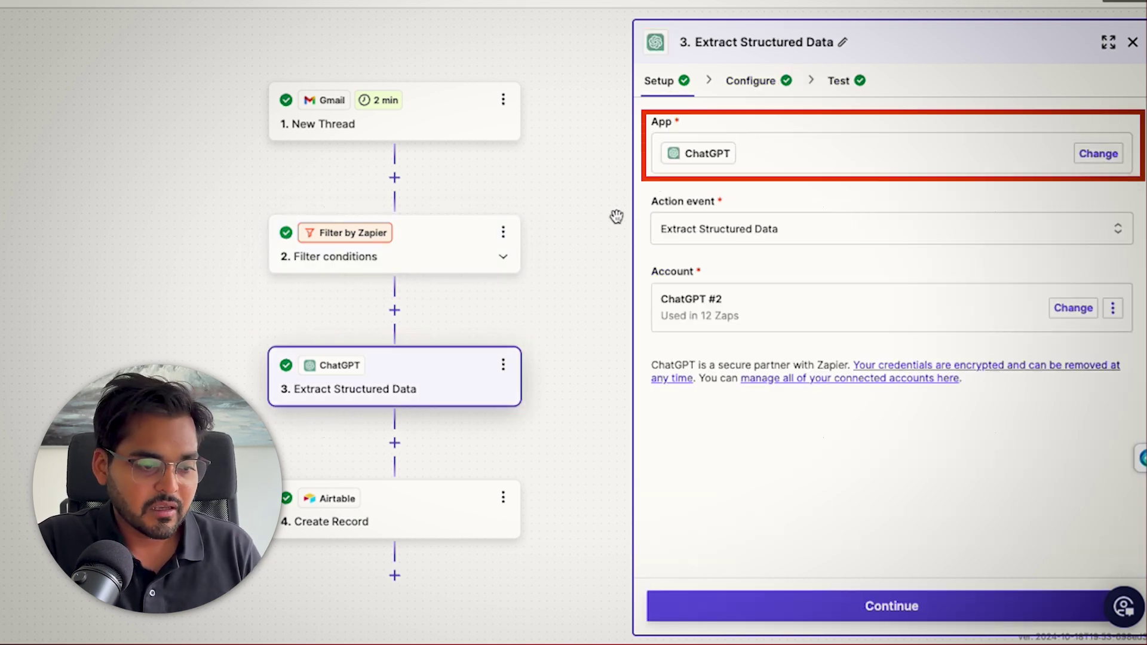
pyautogui.click(765, 242)
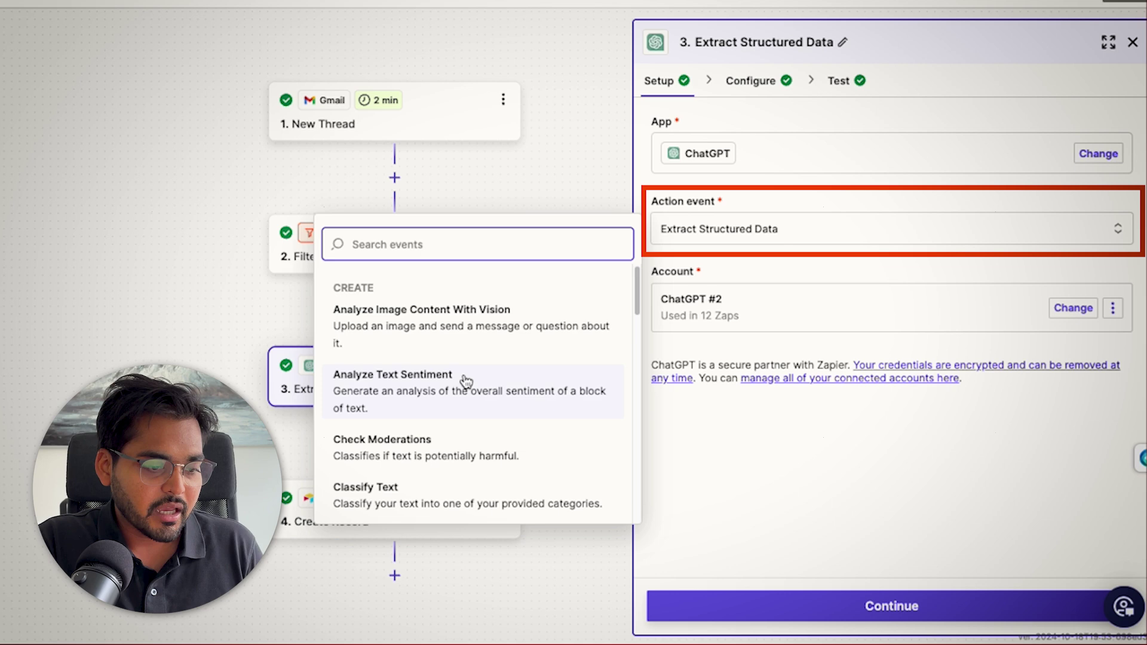
pyautogui.scroll(-15, 466, 374)
pyautogui.scroll(5, 465, 374)
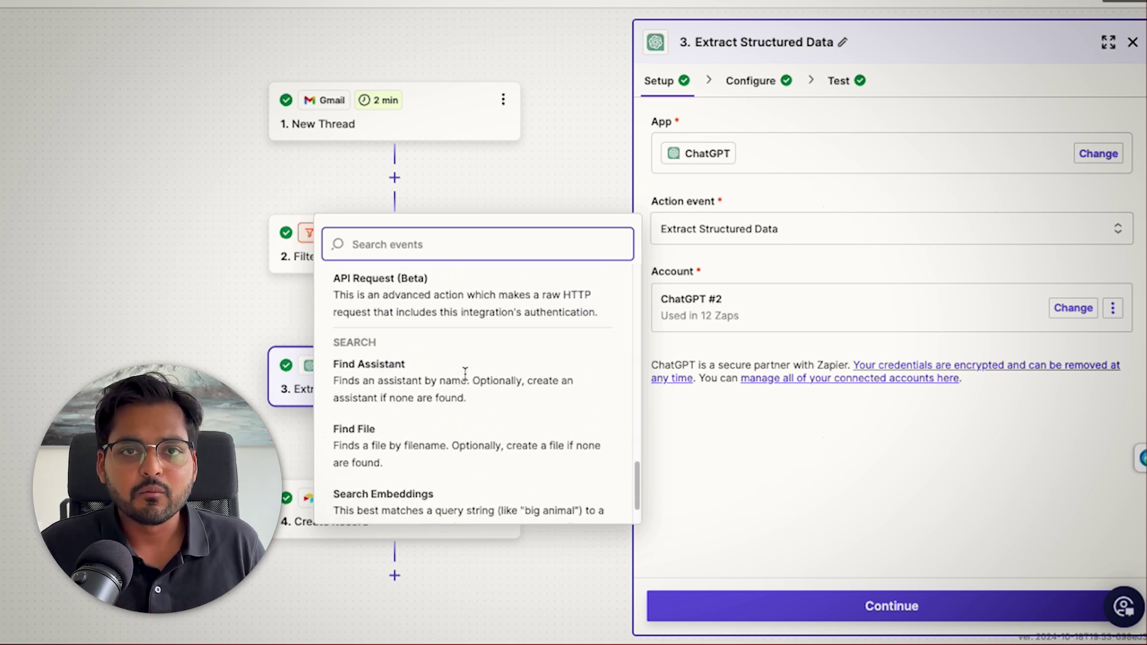
pyautogui.scroll(3, 465, 374)
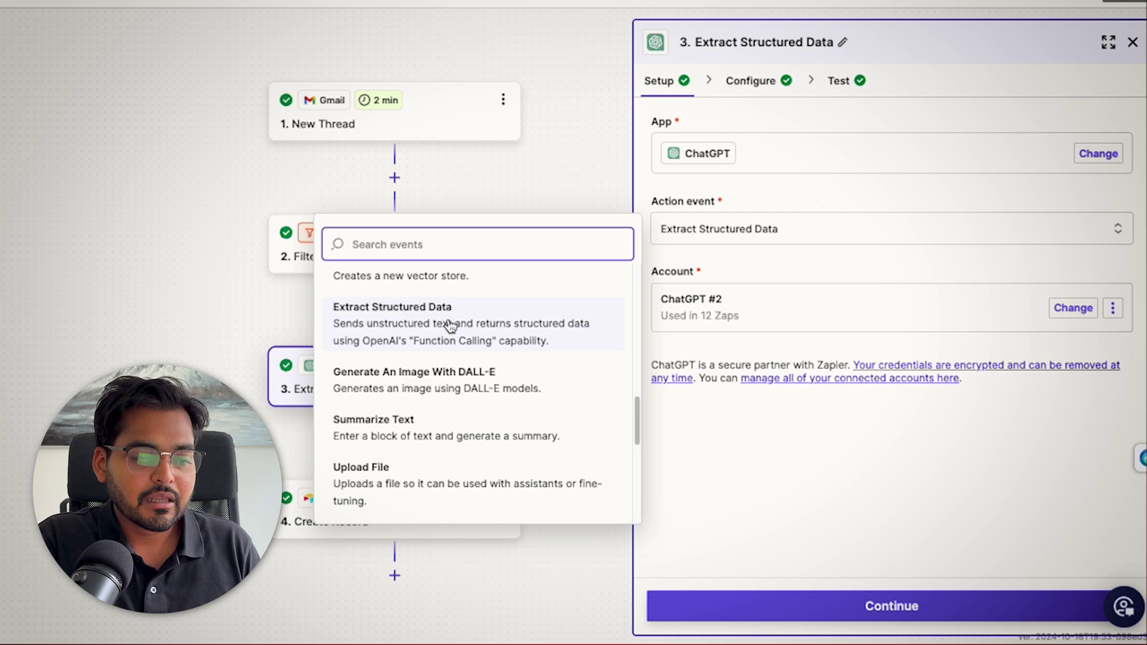
pyautogui.click(451, 326)
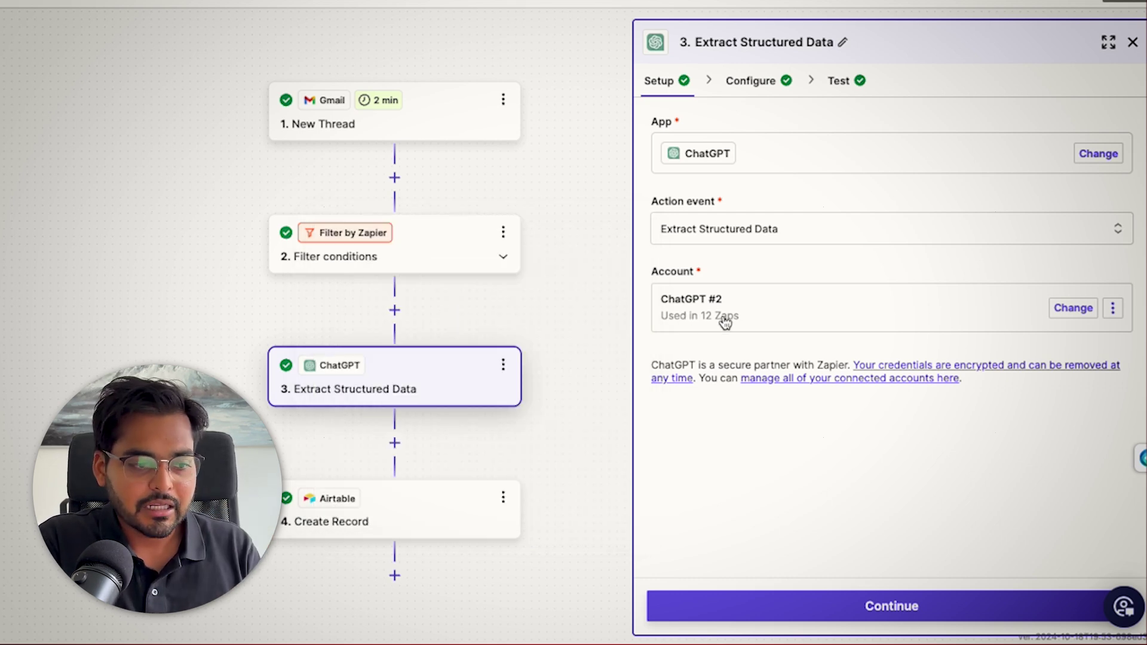
# Change the ChatGPT step's model from gpt-4 to gpt-4o-mini
pyautogui.click(758, 84)
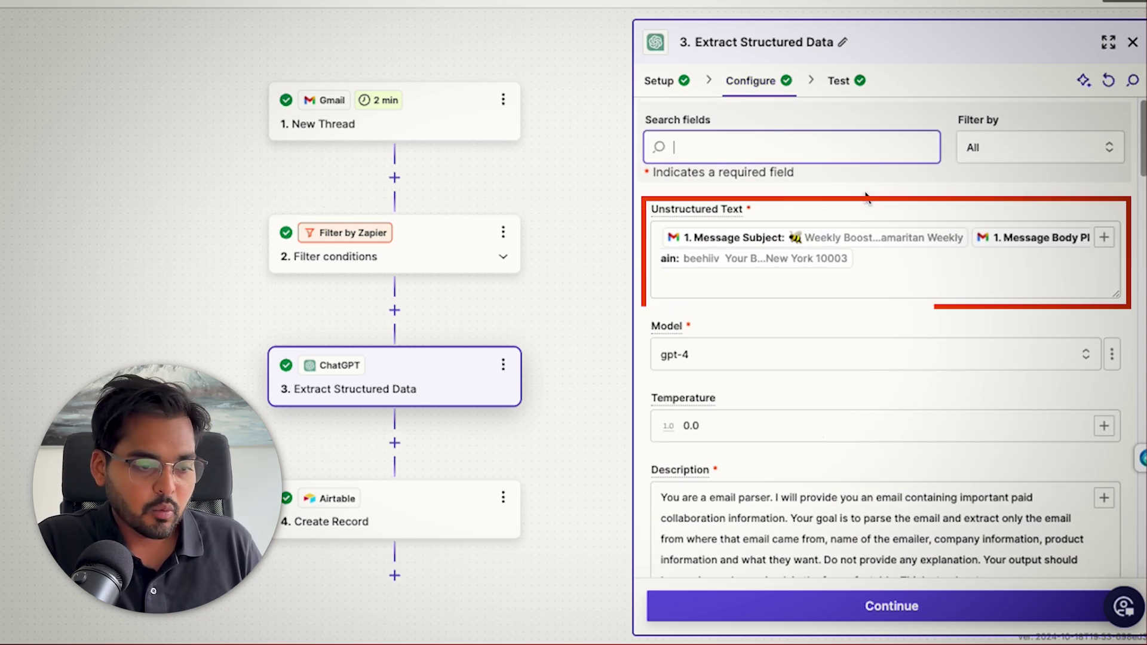
pyautogui.click(866, 196)
pyautogui.click(804, 256)
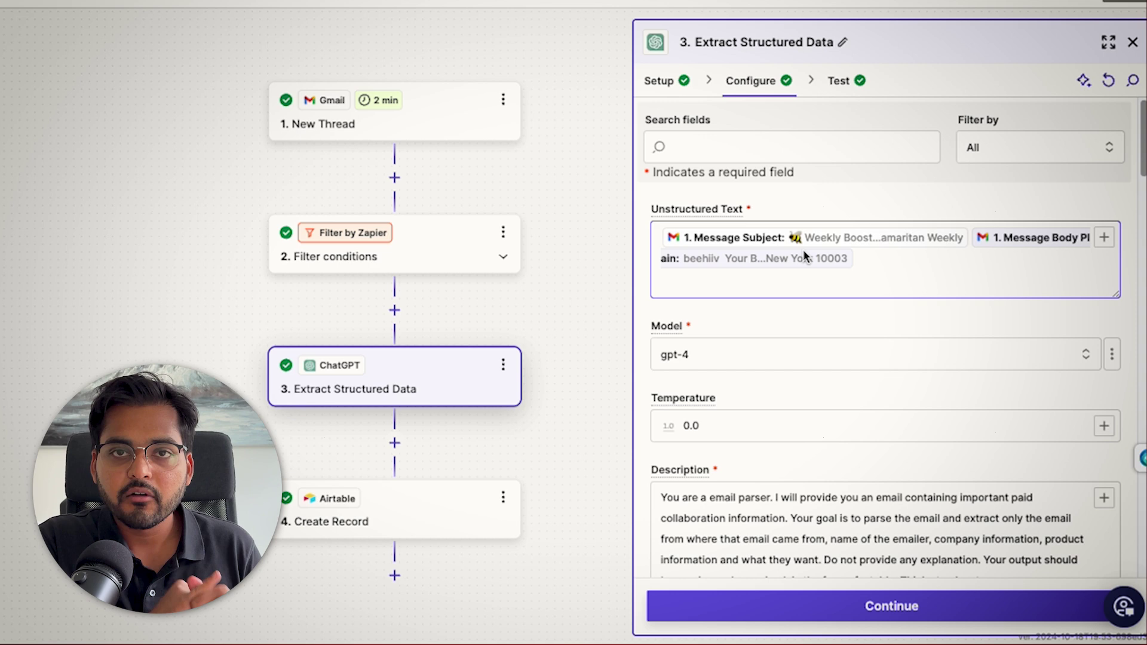
pyautogui.scroll(-3, 755, 404)
pyautogui.click(726, 203)
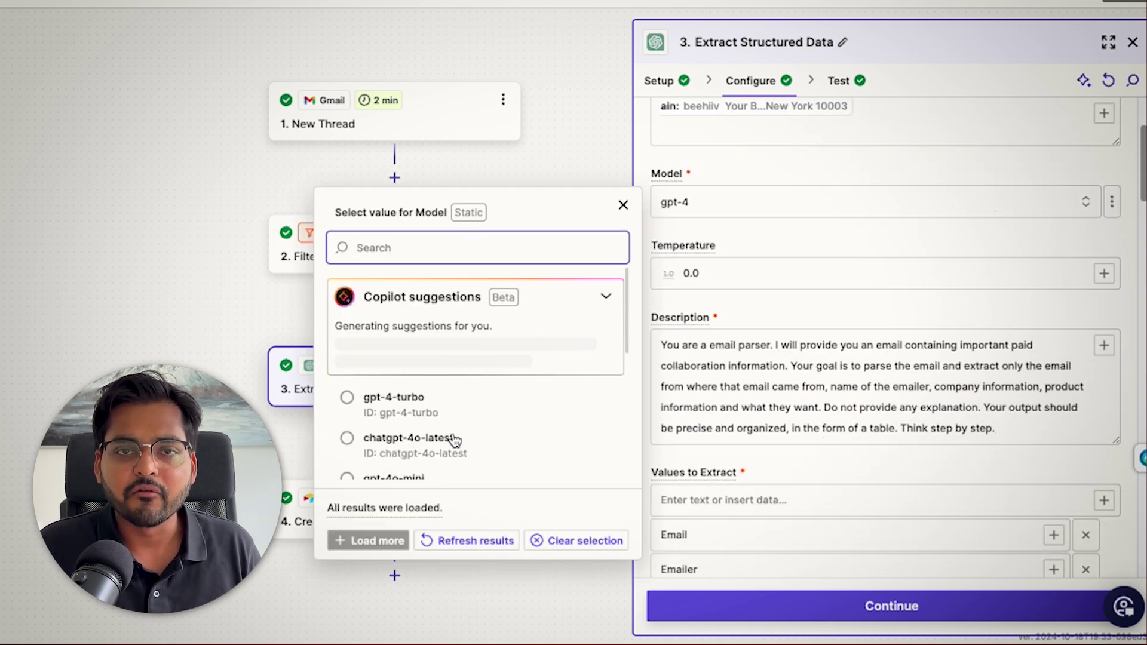
pyautogui.scroll(-1, 451, 436)
pyautogui.click(436, 443)
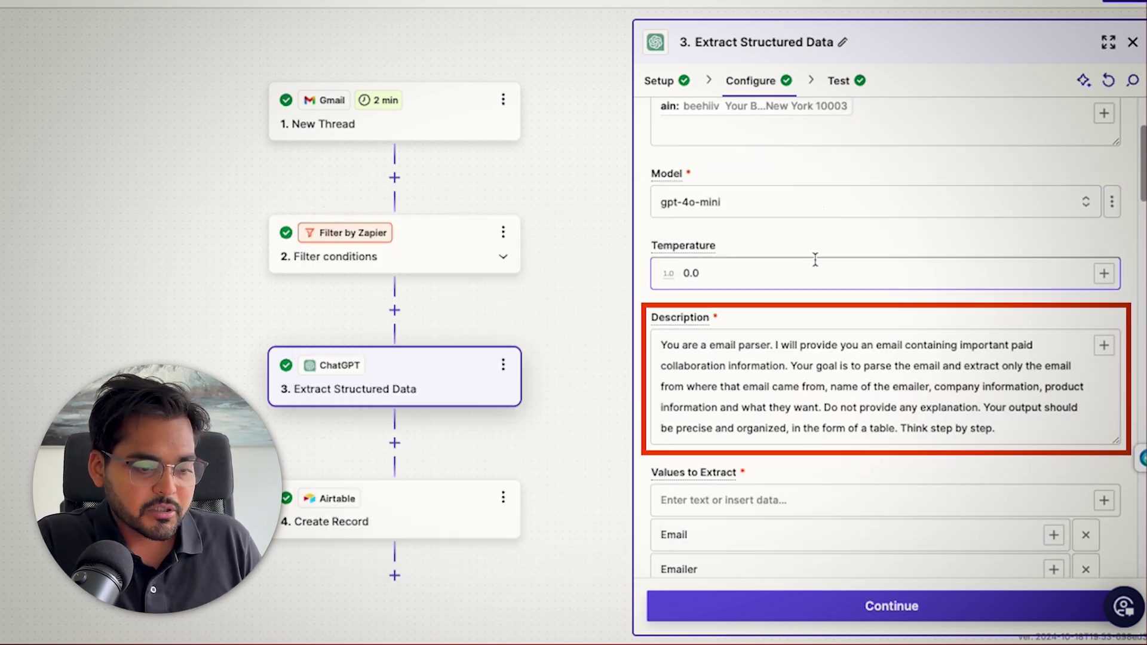
pyautogui.scroll(-1, 815, 258)
pyautogui.click(791, 326)
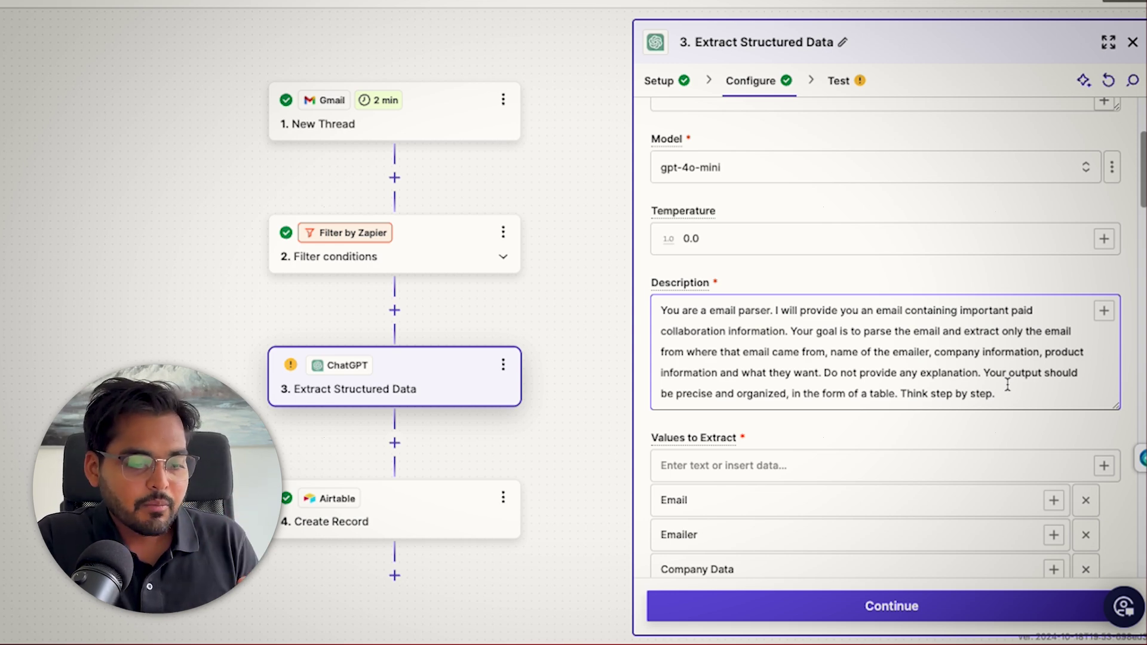
# Rename the Emailer extraction value to POC and begin a new 'Budg' value
pyautogui.scroll(-3, 850, 404)
pyautogui.click(850, 399)
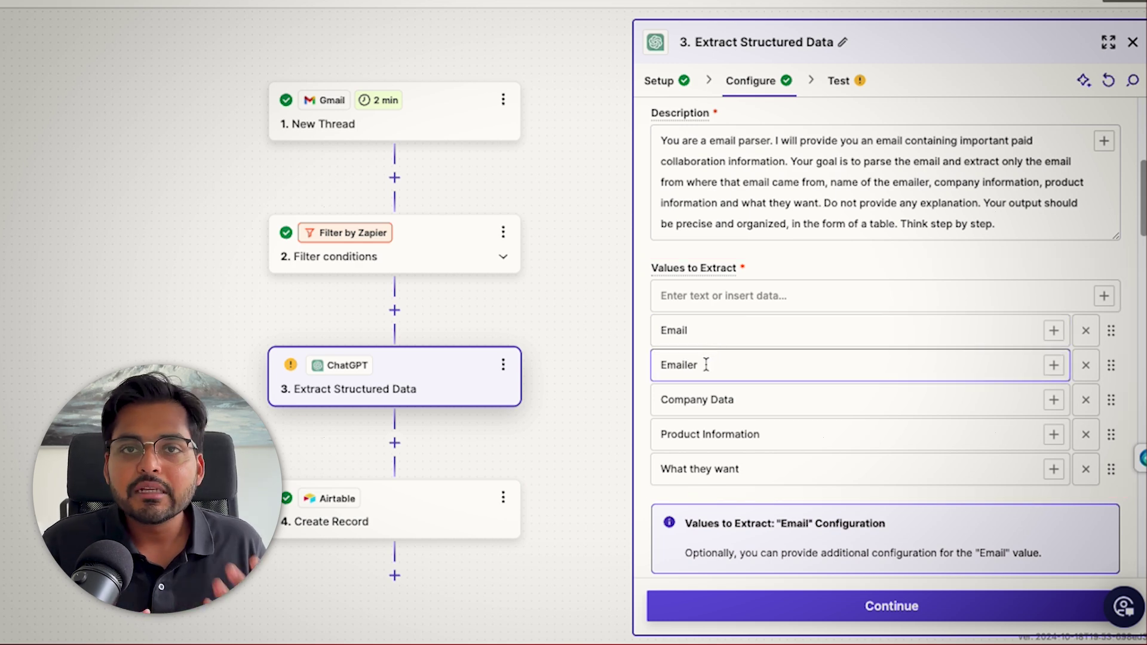
pyautogui.click(698, 365)
pyautogui.doubleClick(698, 365)
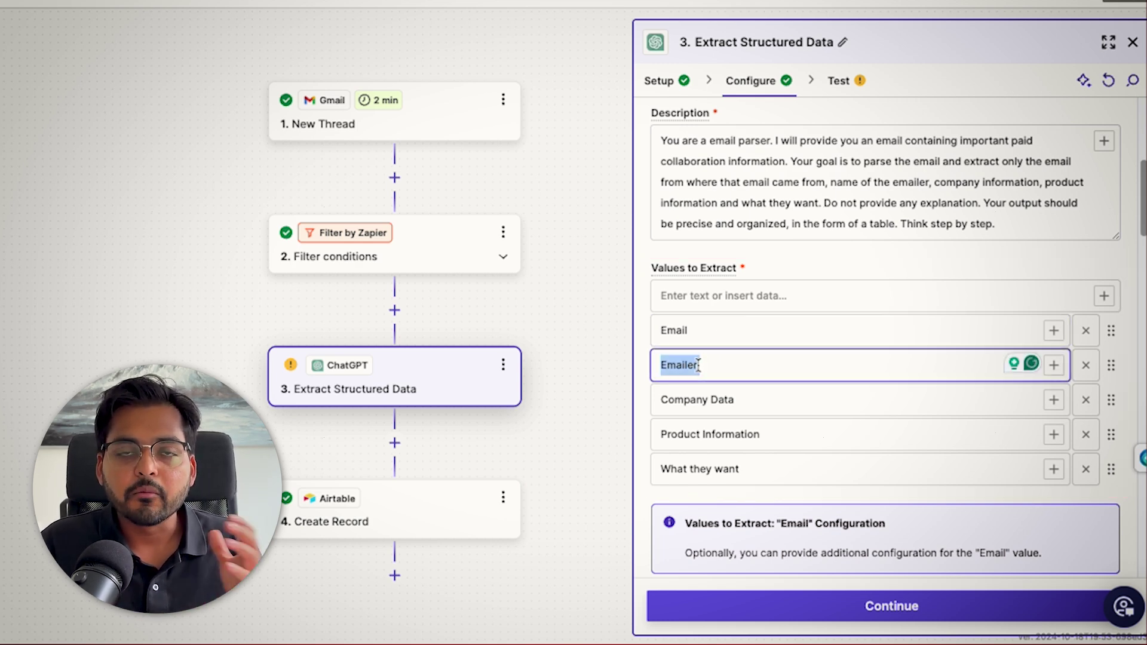
pyautogui.write('Lead')
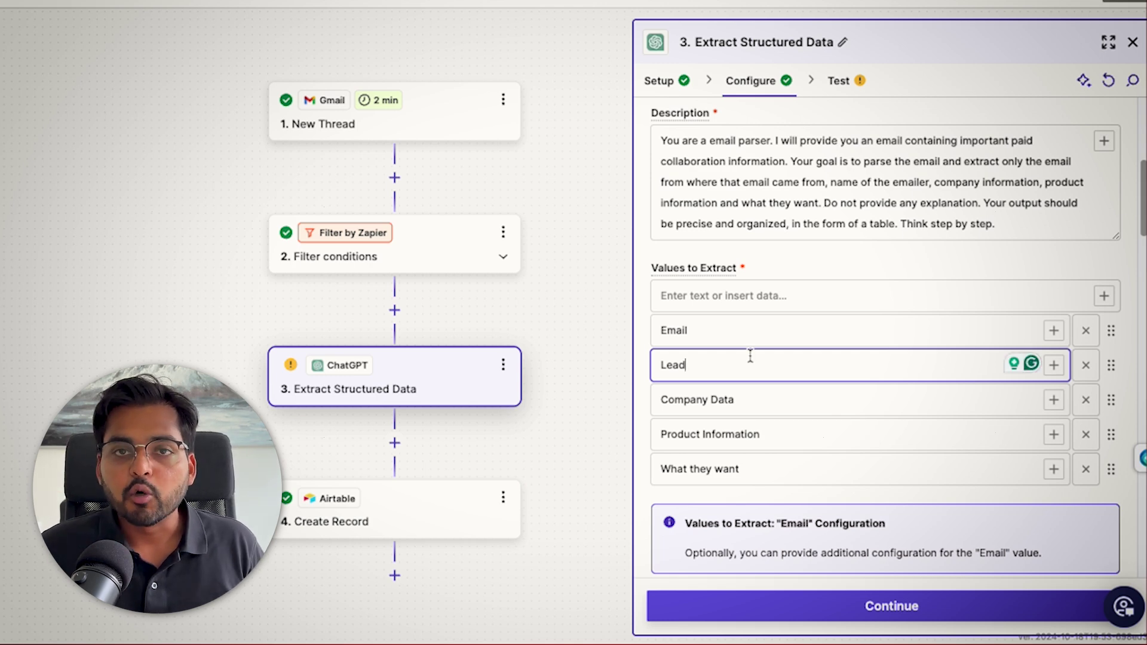
pyautogui.doubleClick(666, 366)
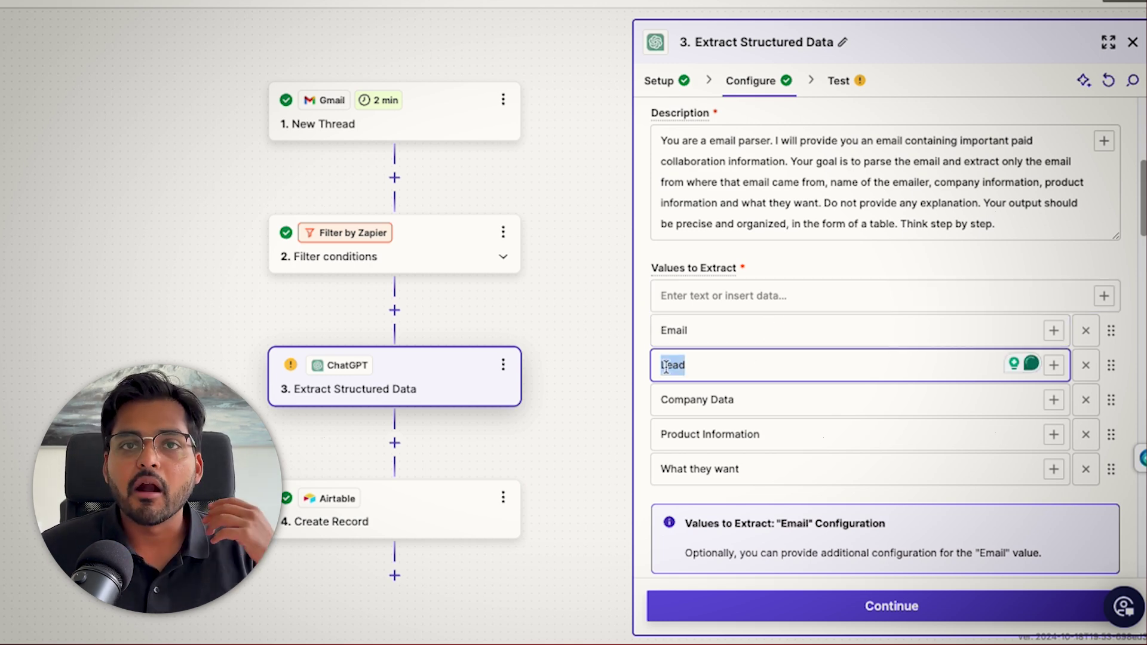
pyautogui.write('POC')
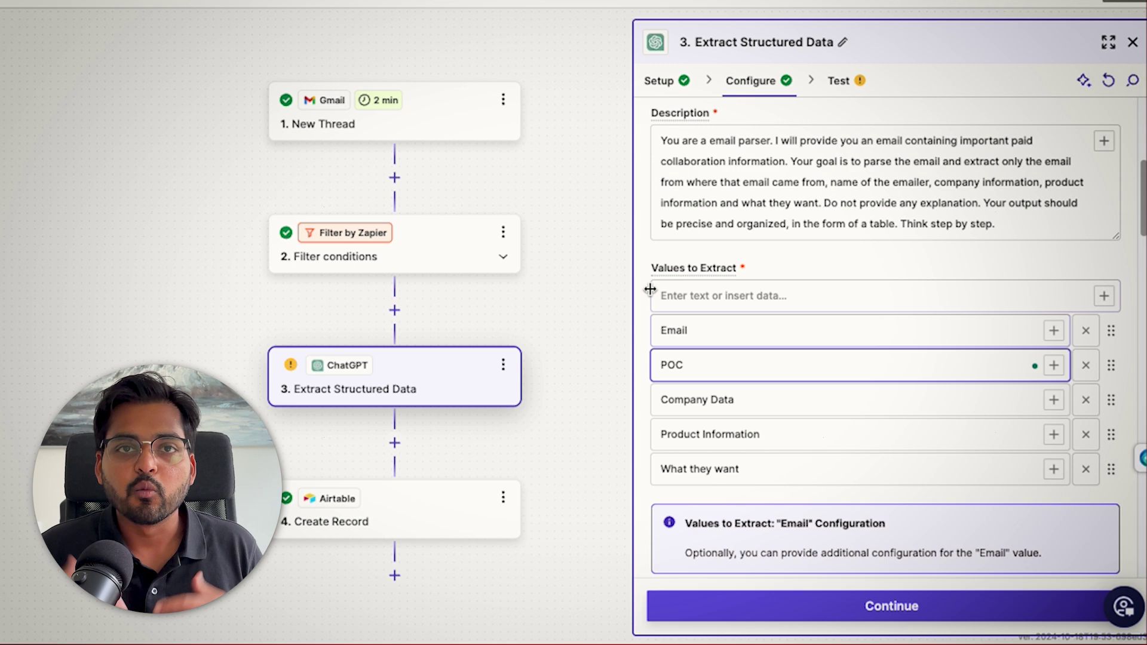
pyautogui.click(699, 300)
pyautogui.write('Budg')
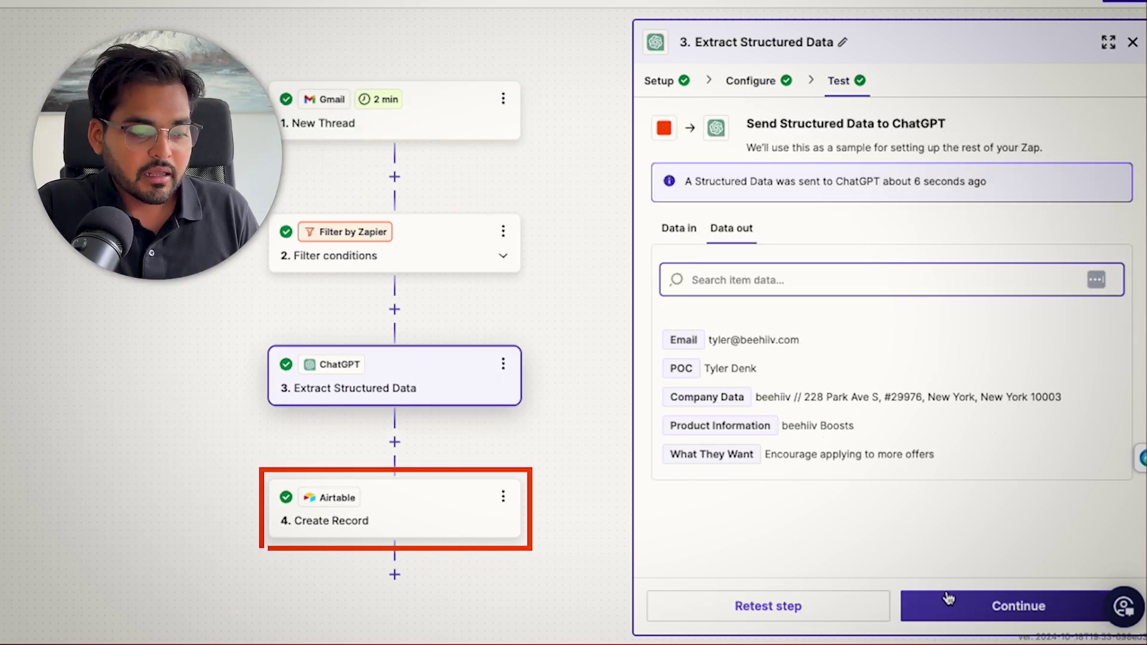
# Open the Airtable '4. Create Record' step's setup
pyautogui.click(949, 597)
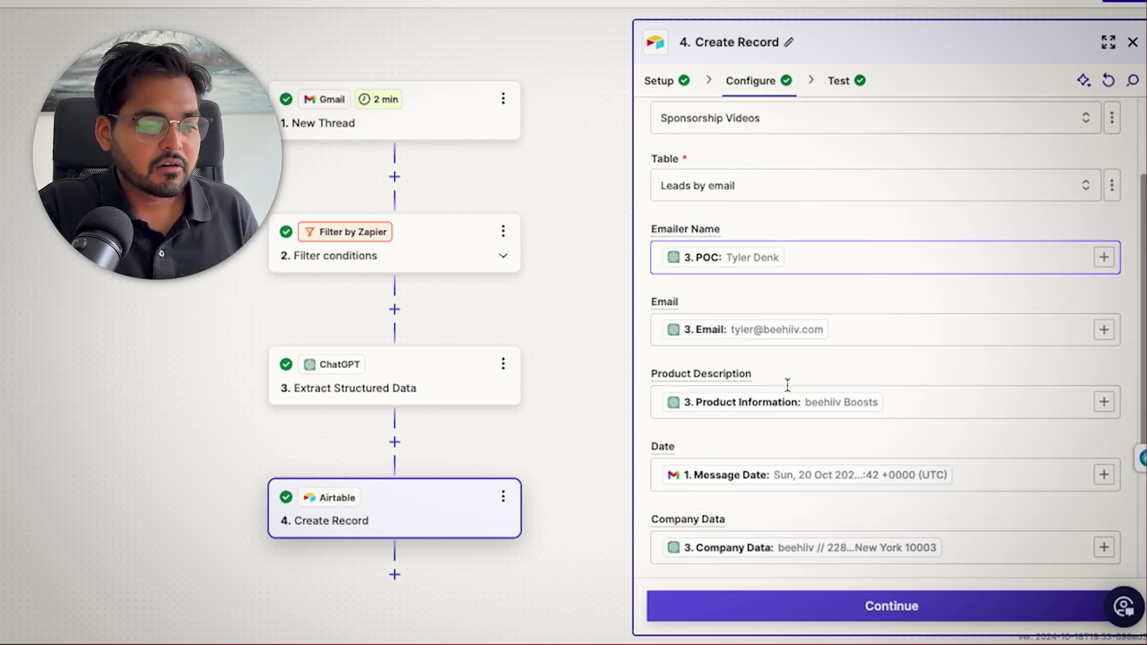
# Check field mappings for base Sponsorship Videos, table Leads by email, then continue to Test
pyautogui.scroll(-3, 788, 386)
pyautogui.scroll(2, 788, 385)
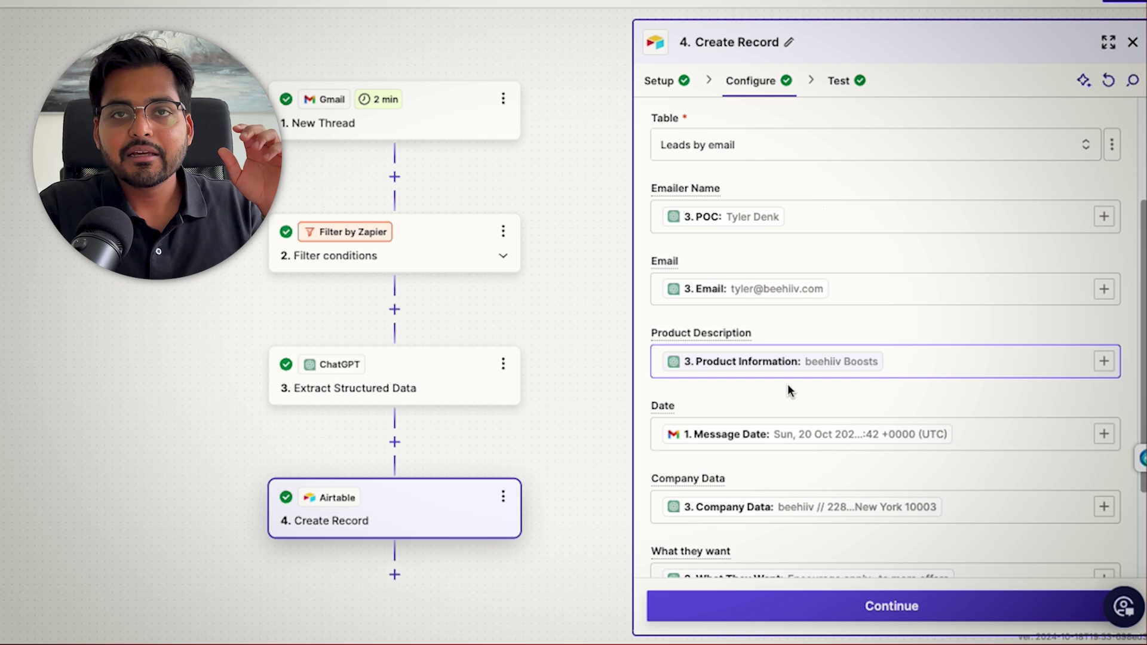
pyautogui.scroll(3, 788, 386)
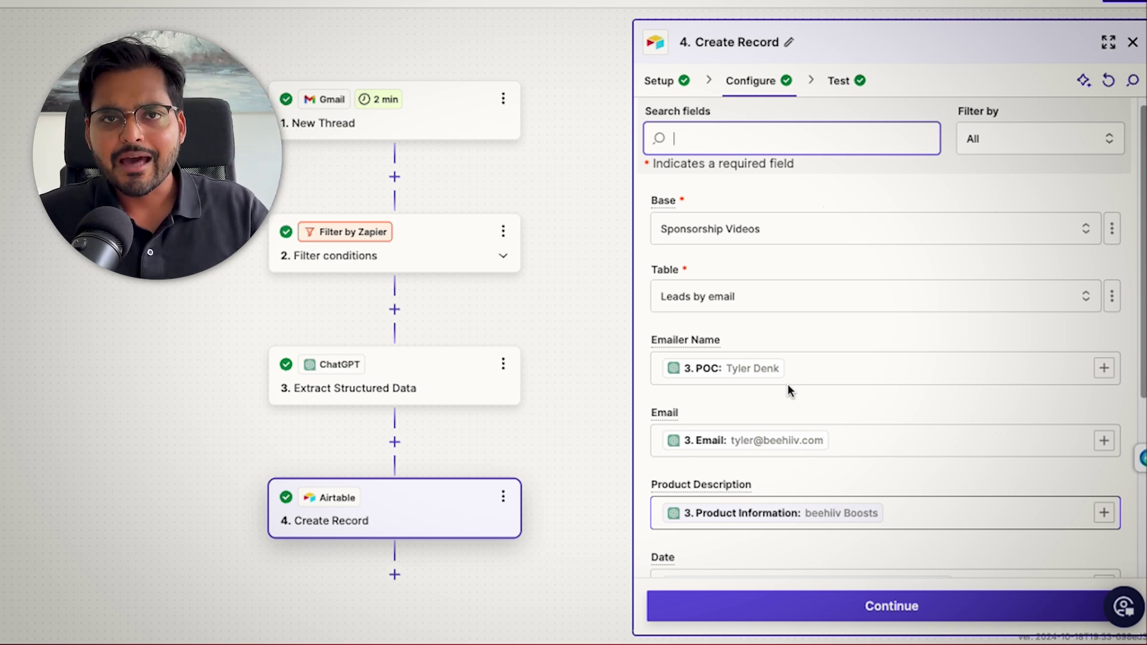
pyautogui.click(850, 606)
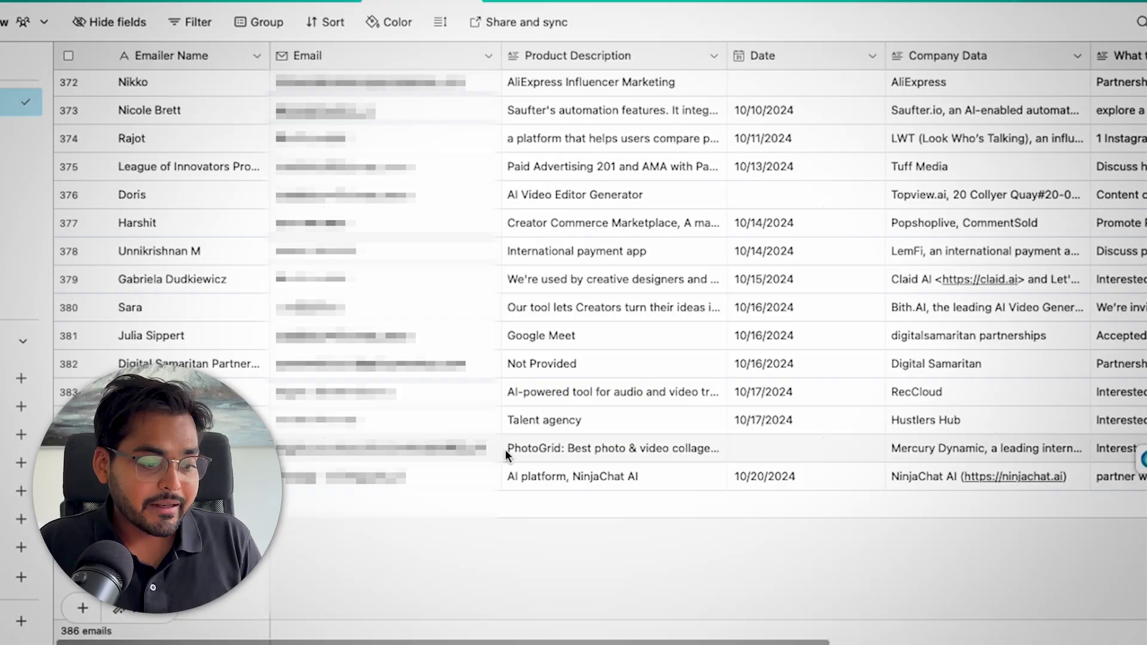
pyautogui.scroll(15, 504, 449)
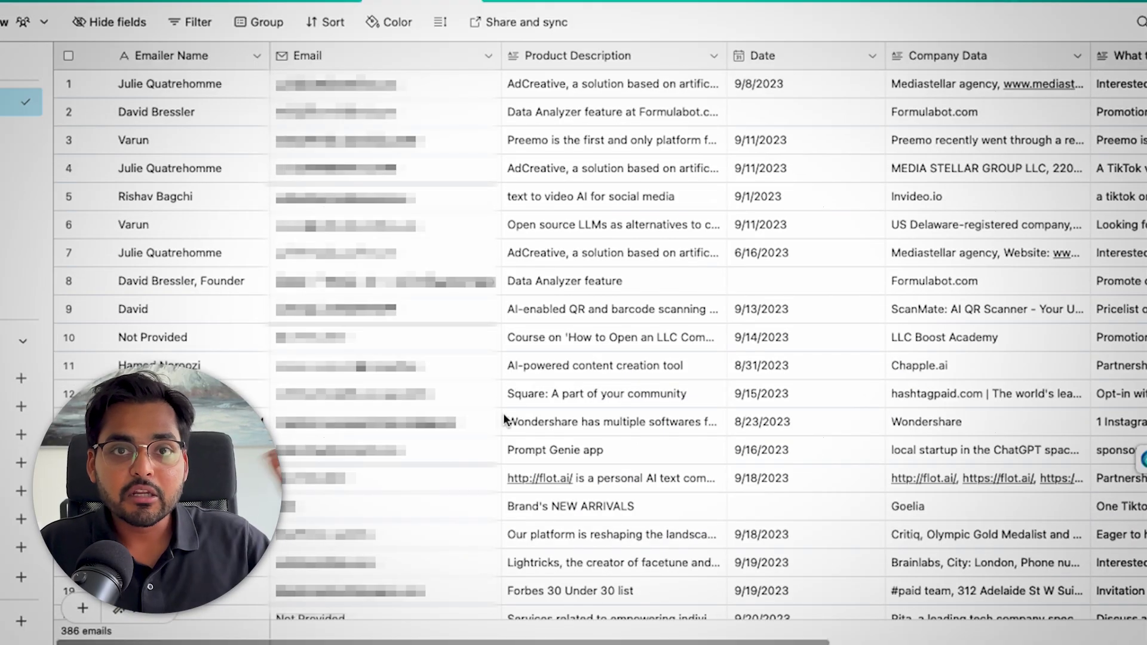
pyautogui.click(167, 62)
pyautogui.click(335, 54)
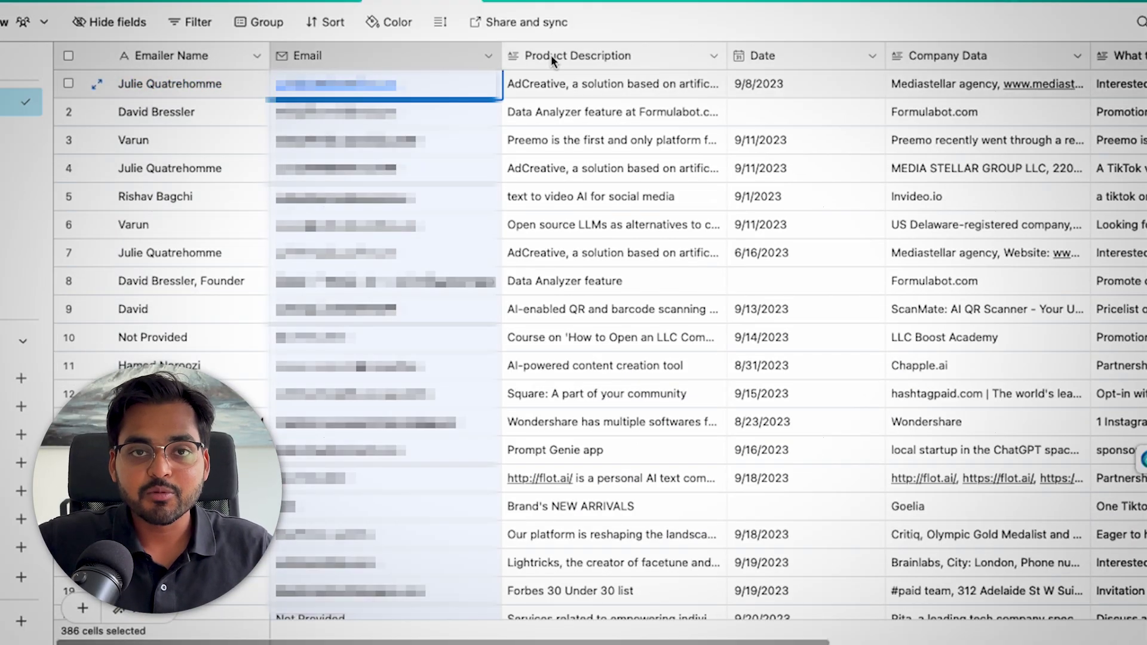
pyautogui.click(575, 55)
pyautogui.click(772, 56)
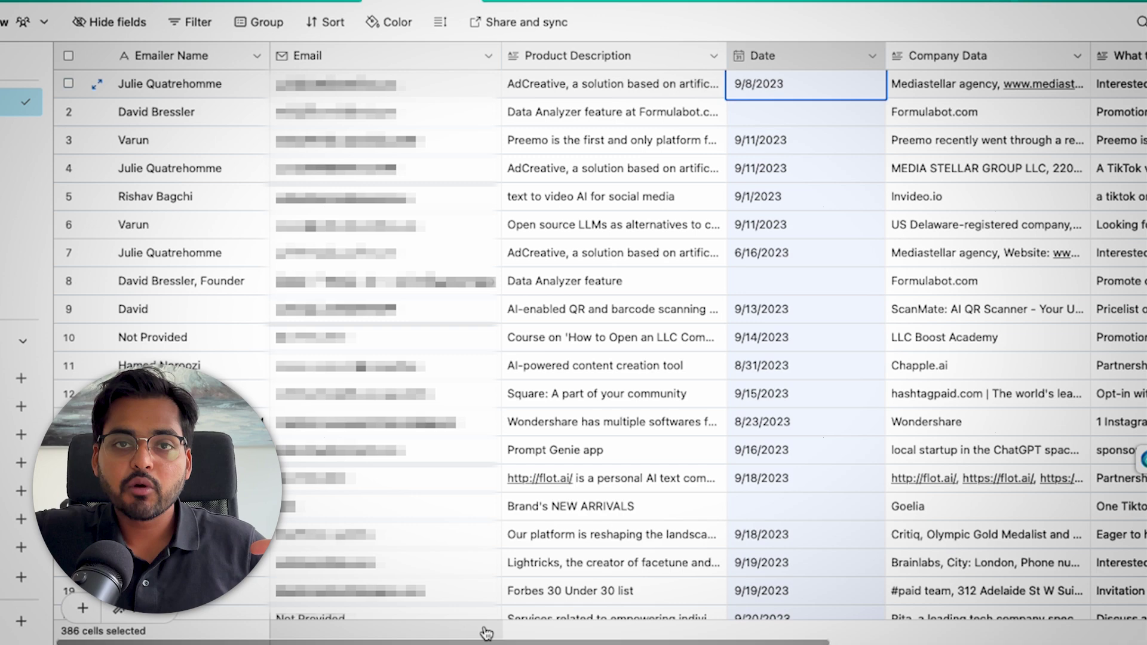
pyautogui.moveTo(486, 642); pyautogui.dragTo(701, 642)
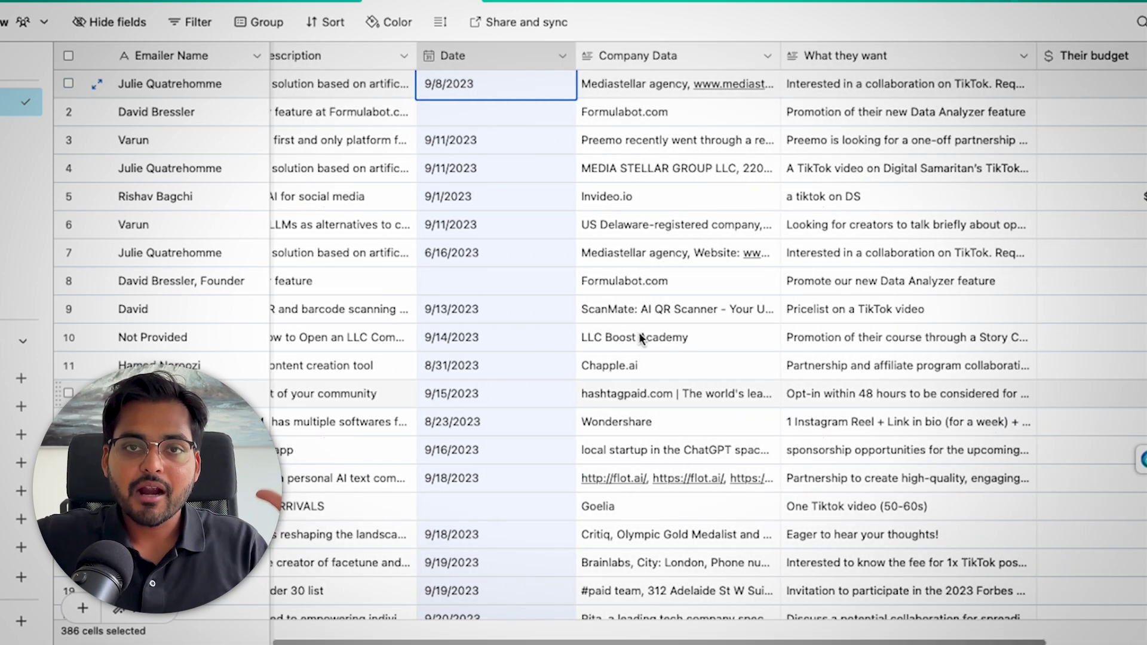
pyautogui.click(627, 57)
pyautogui.hscroll(5, 657, 358)
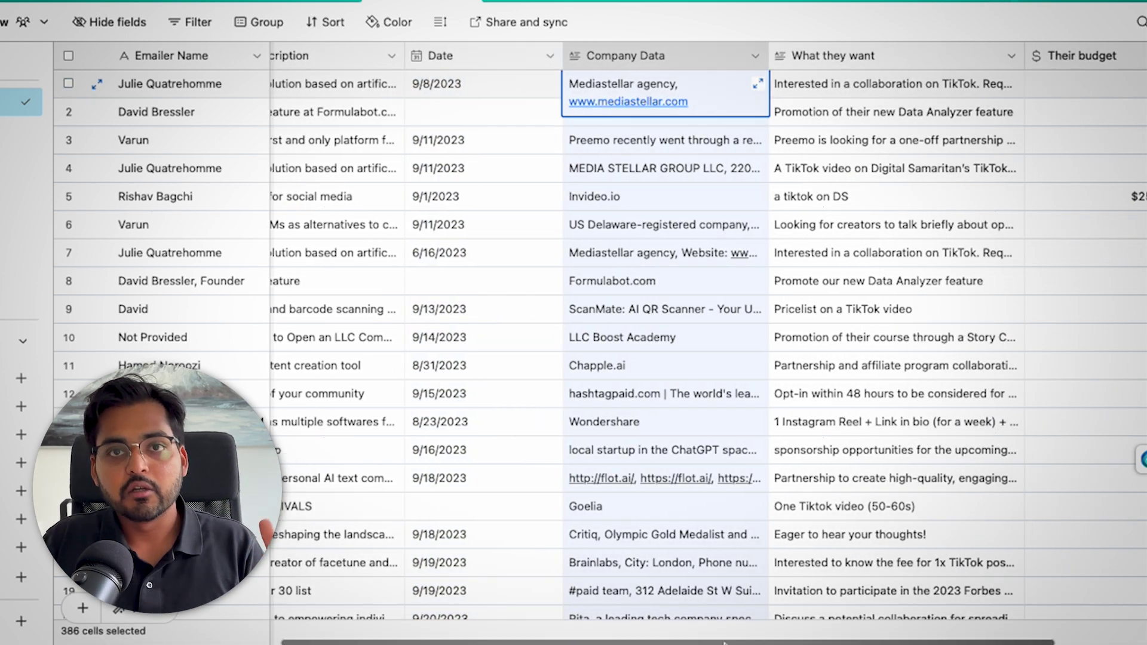